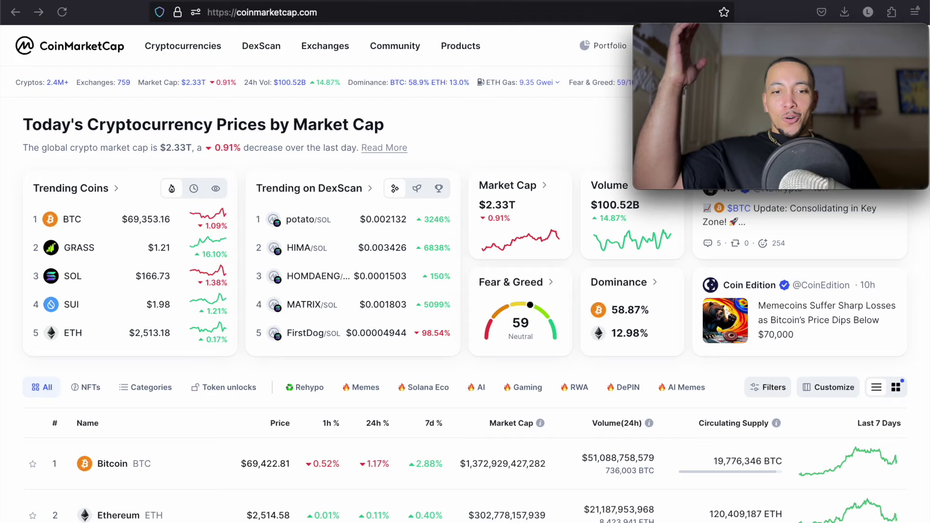
scroll(466, 290, "down", 3)
scroll(465, 291, "down", 2)
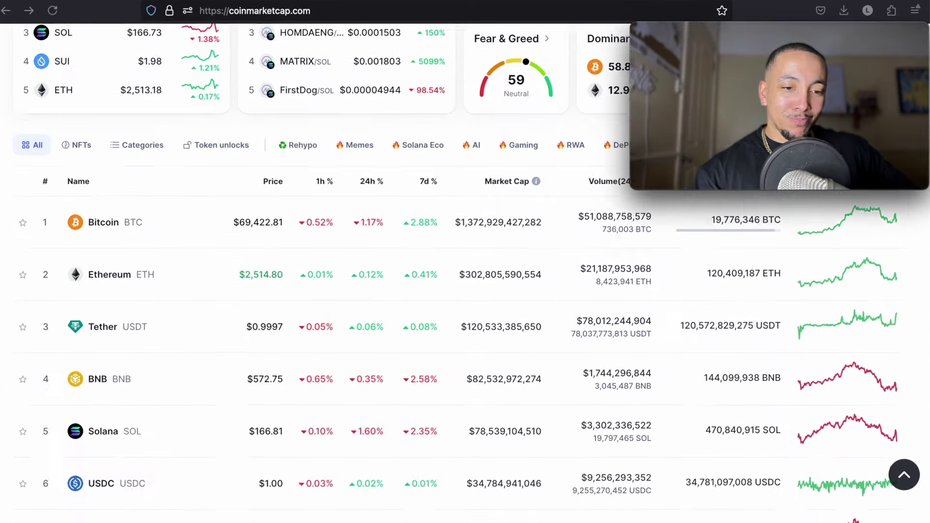
scroll(465, 291, "down", 3)
scroll(465, 290, "down", 2)
scroll(465, 291, "down", 2)
scroll(465, 291, "down", 1)
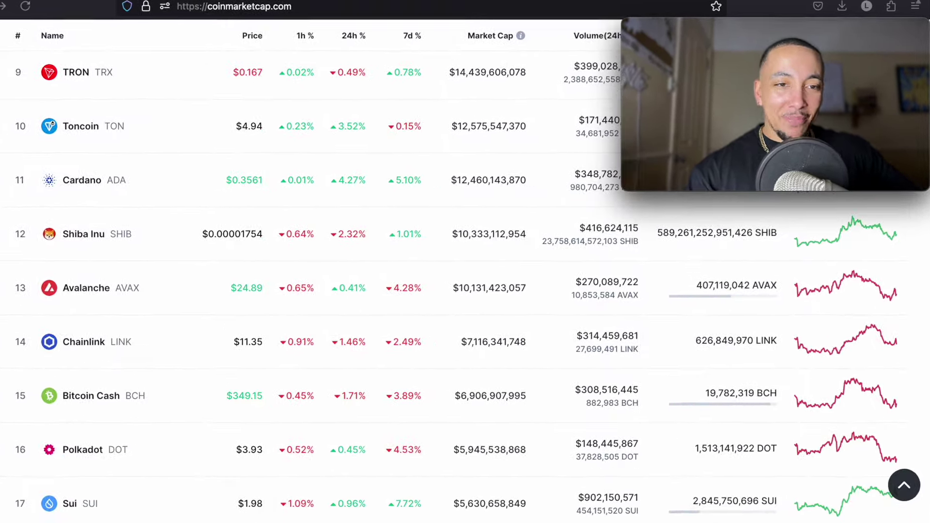
scroll(465, 291, "down", 2)
scroll(465, 291, "down", 3)
scroll(465, 291, "down", 1)
scroll(465, 291, "down", 1)
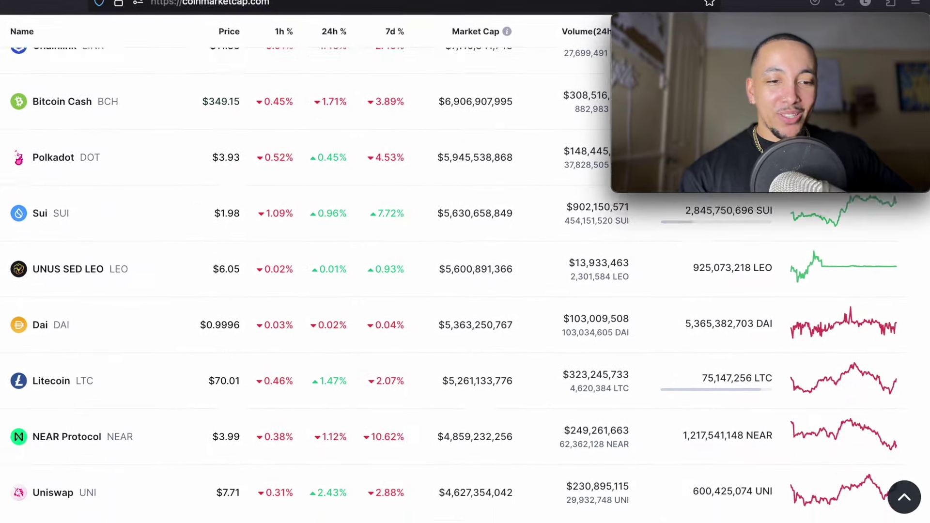
scroll(465, 291, "down", 3)
scroll(465, 290, "up", 5)
scroll(466, 291, "up", 3)
scroll(466, 291, "up", 1)
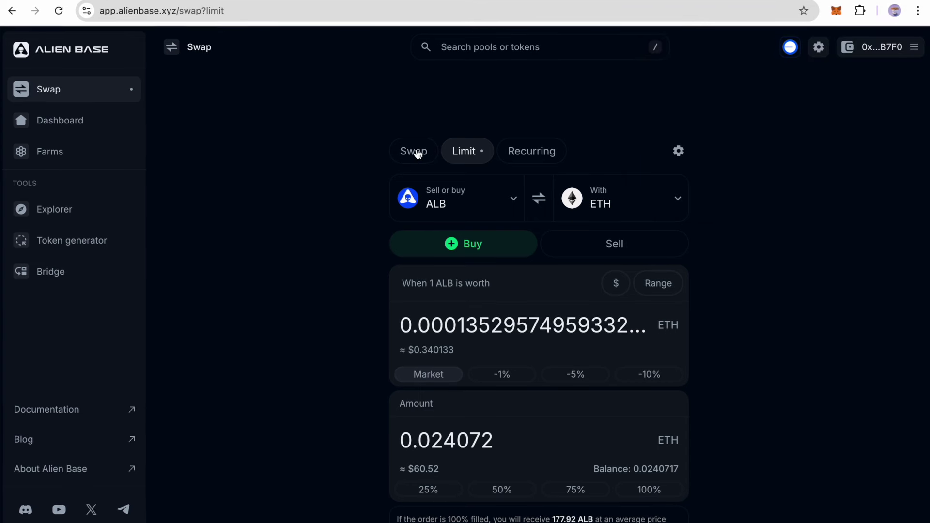
Step: Switch Alien Base from the Limit order to the instant market swap form
left_click(418, 154)
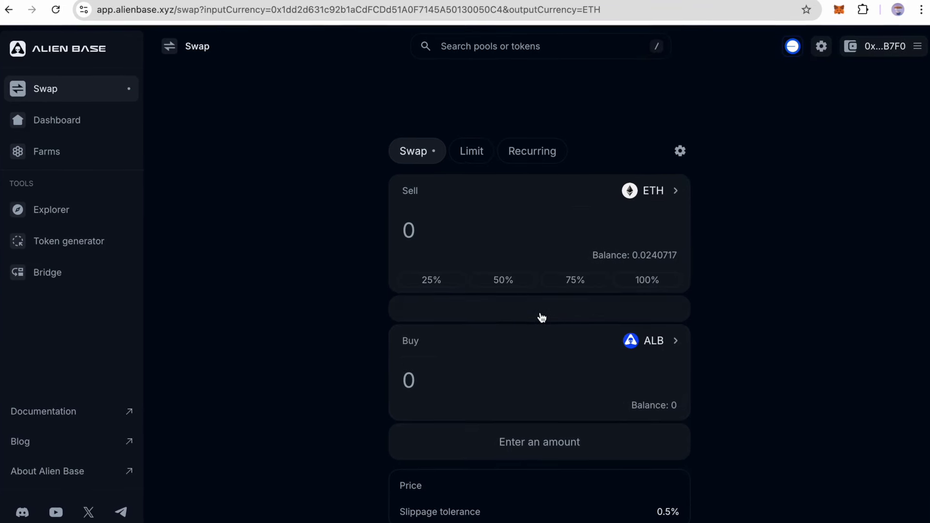
Step: Flip the pair to sell 0.02 ETH for about 148.67 ALB, then preview and submit it
left_click(564, 311)
type("0.02")
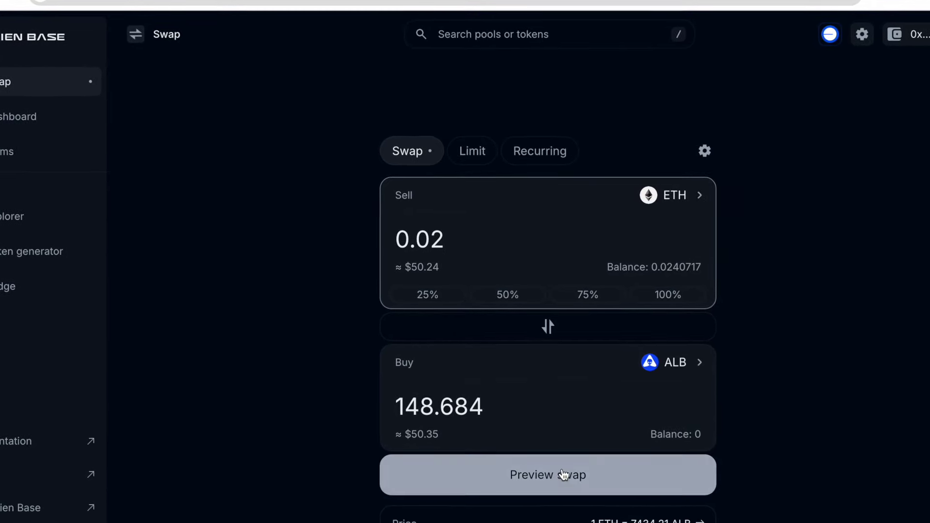
left_click(571, 481)
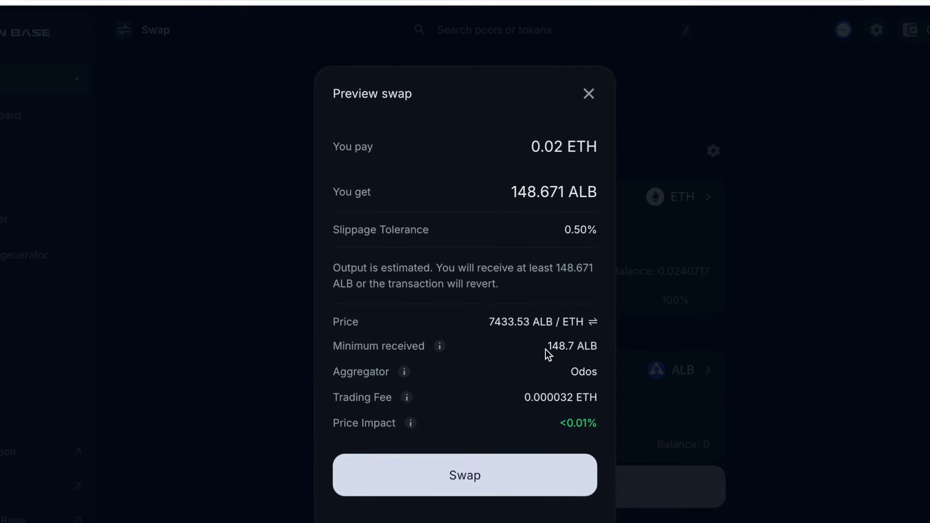
left_click(496, 490)
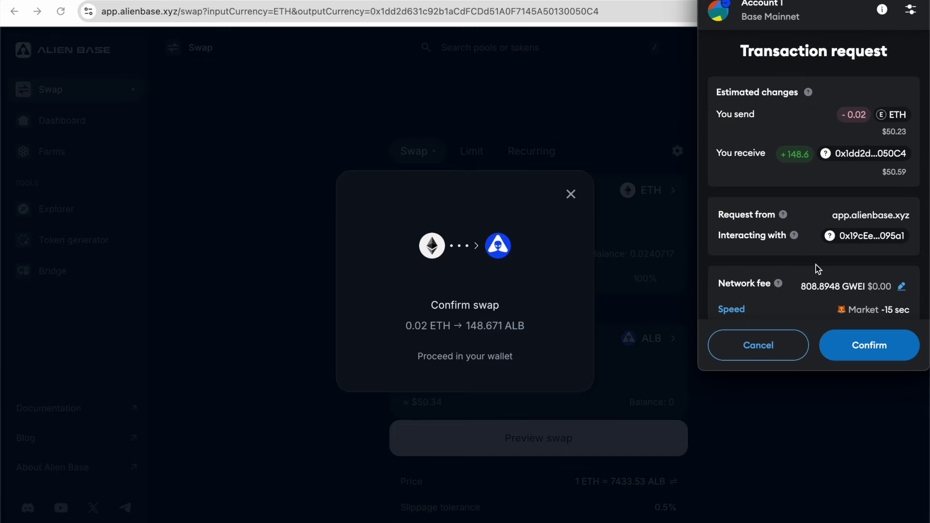
scroll(816, 265, "down", 1)
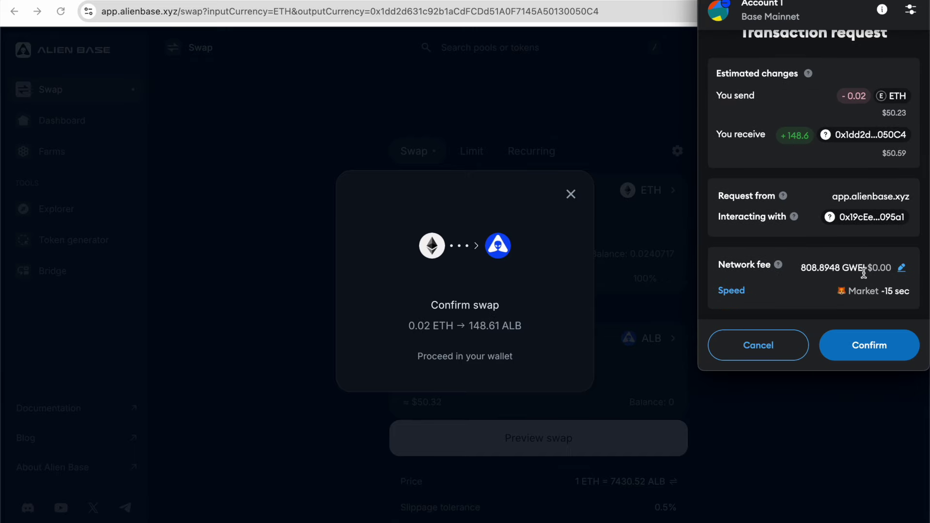
Step: Confirm the 0.02 ETH-to-ALB swap in MetaMask, then start importing a token from the Tokens list
left_click(870, 345)
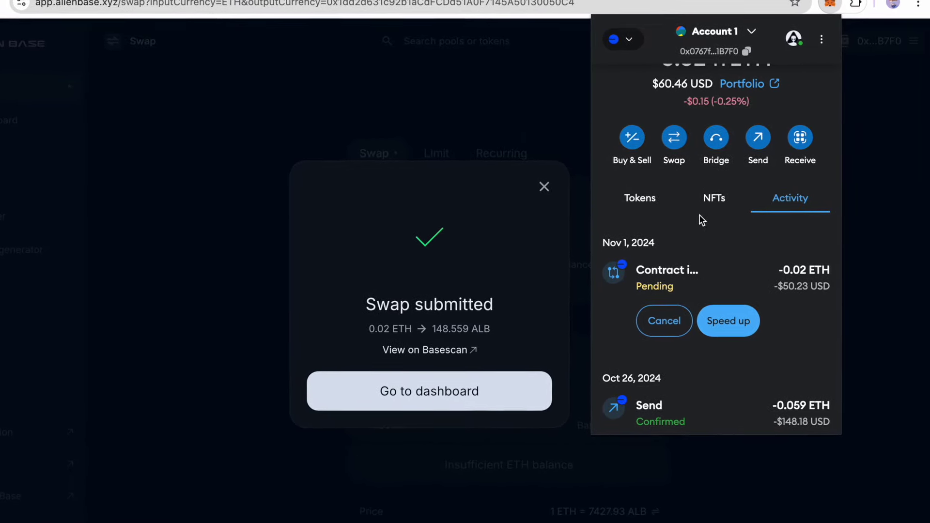
left_click(645, 197)
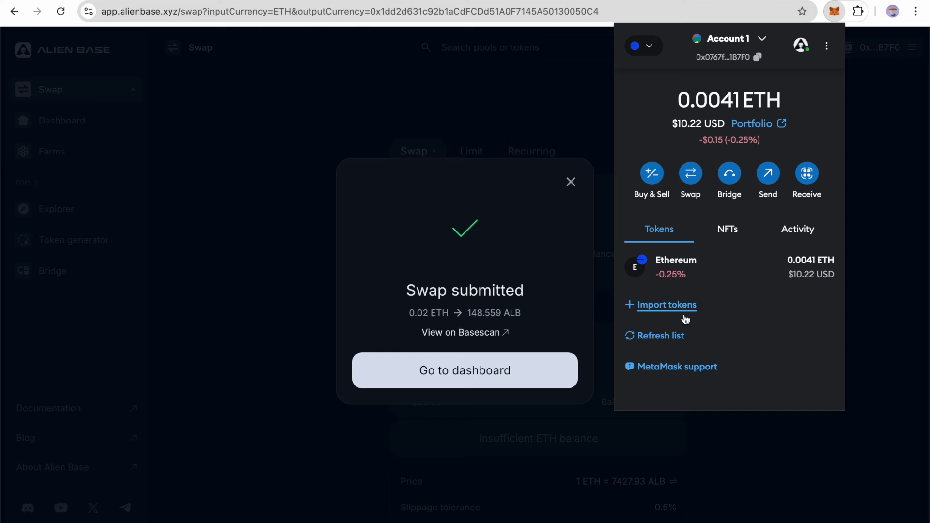
left_click(667, 305)
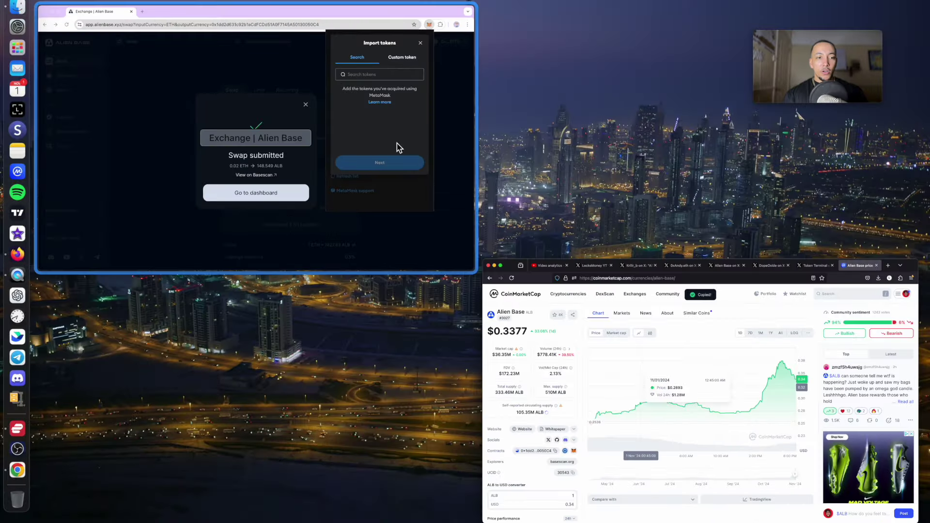
left_click(397, 143)
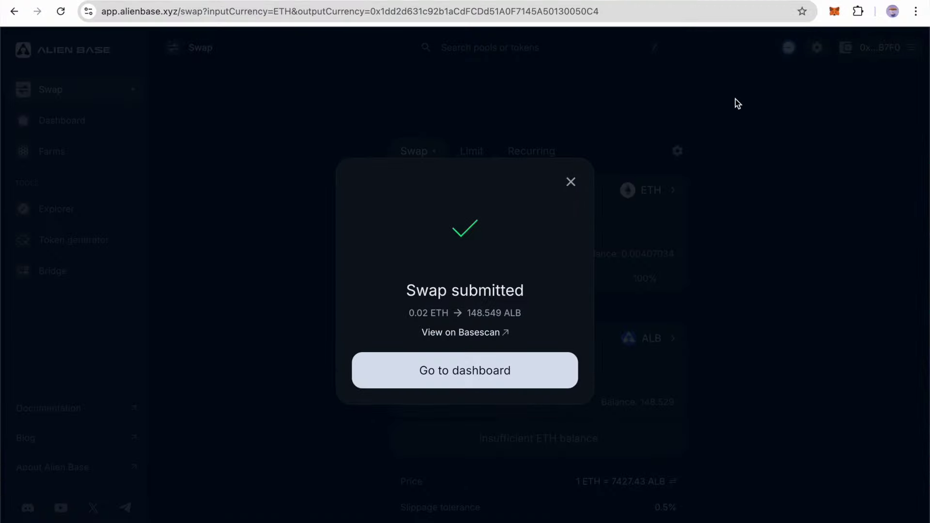
Step: Paste the ALB contract address into MetaMask's custom token form and proceed to its confirmation
left_click(834, 19)
left_click(661, 301)
key("ctrl+v")
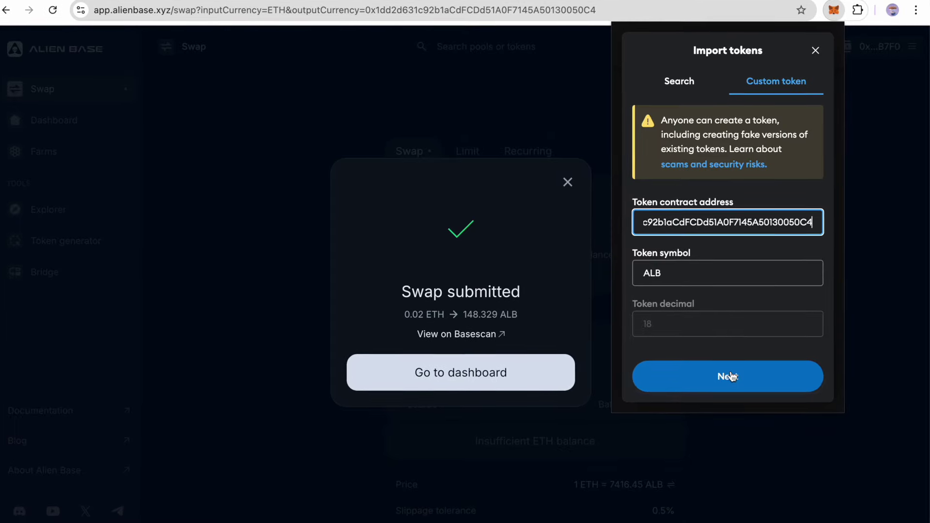
left_click(704, 380)
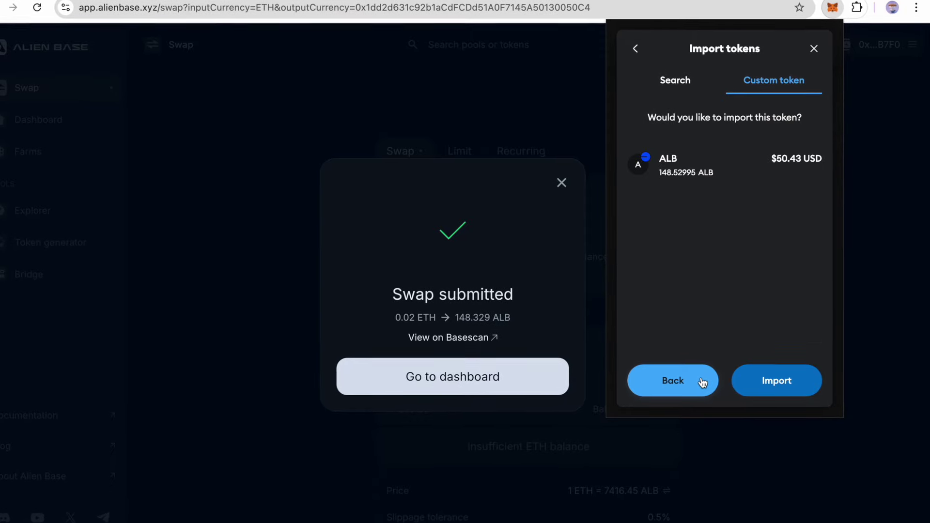
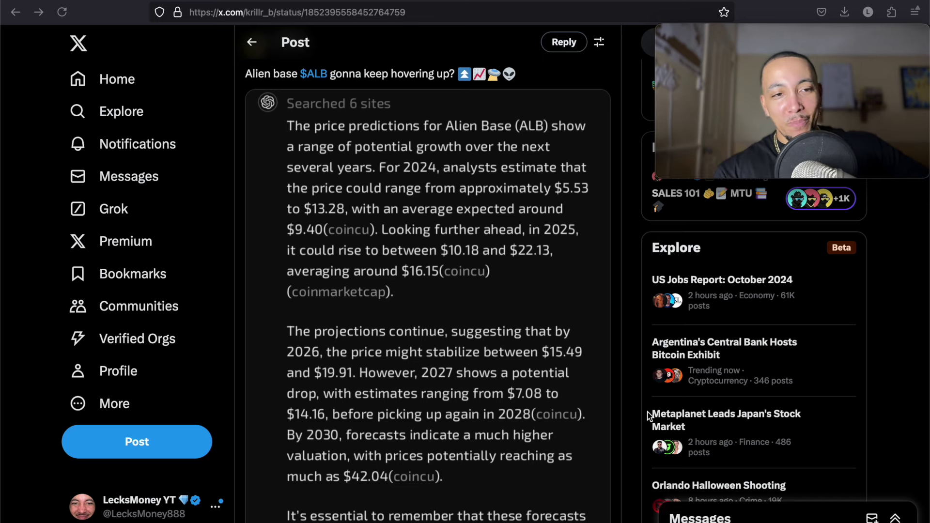
scroll(531, 211, "up", 1)
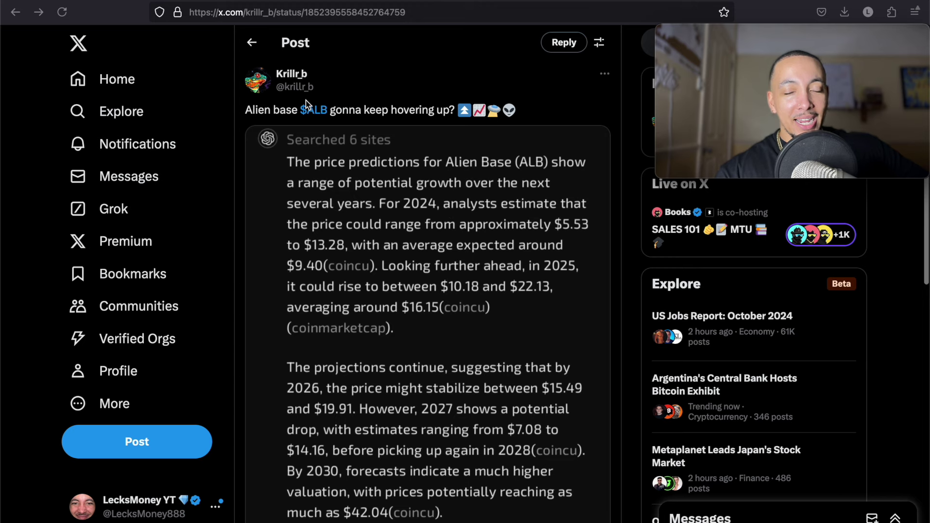
scroll(497, 277, "down", 2)
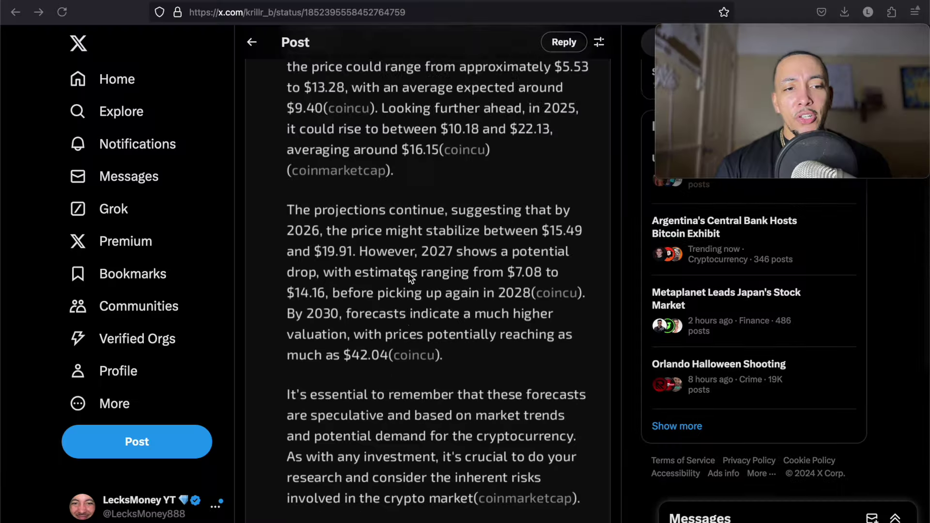
scroll(409, 275, "down", 1)
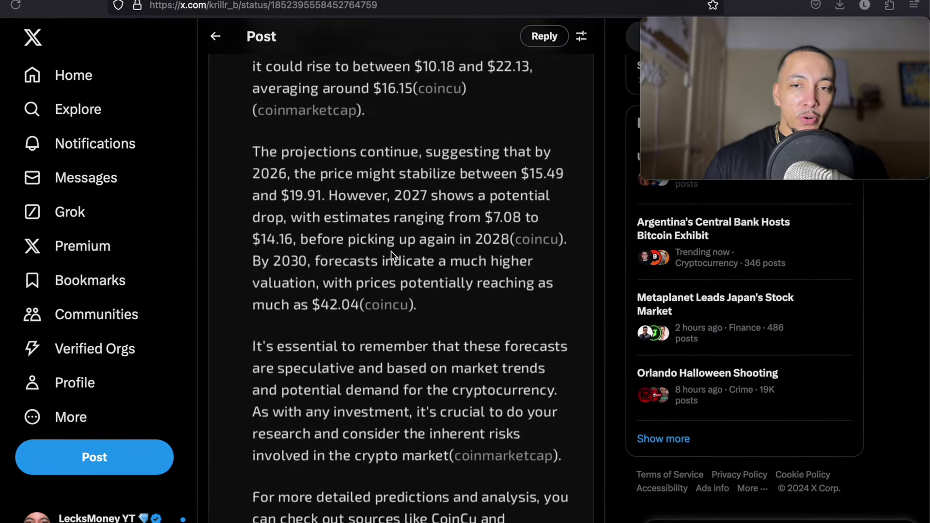
scroll(387, 253, "up", 3)
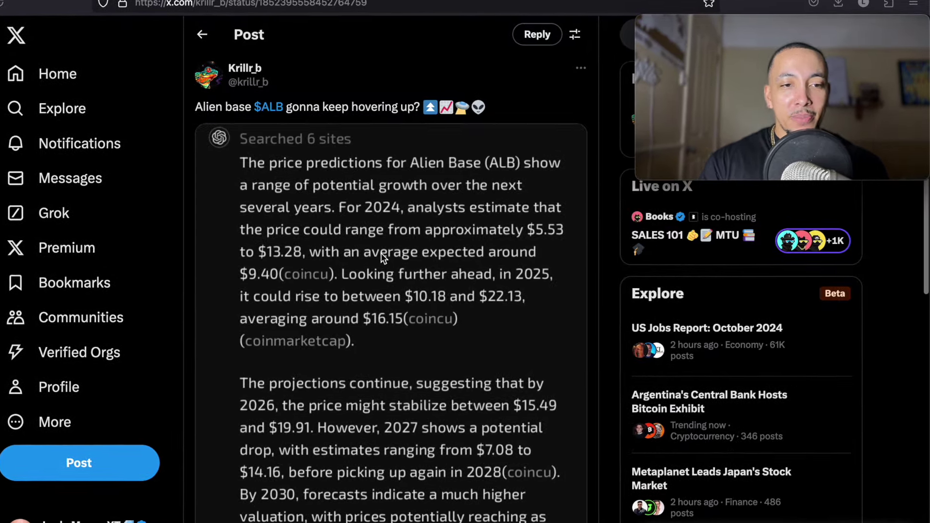
scroll(381, 253, "down", 2)
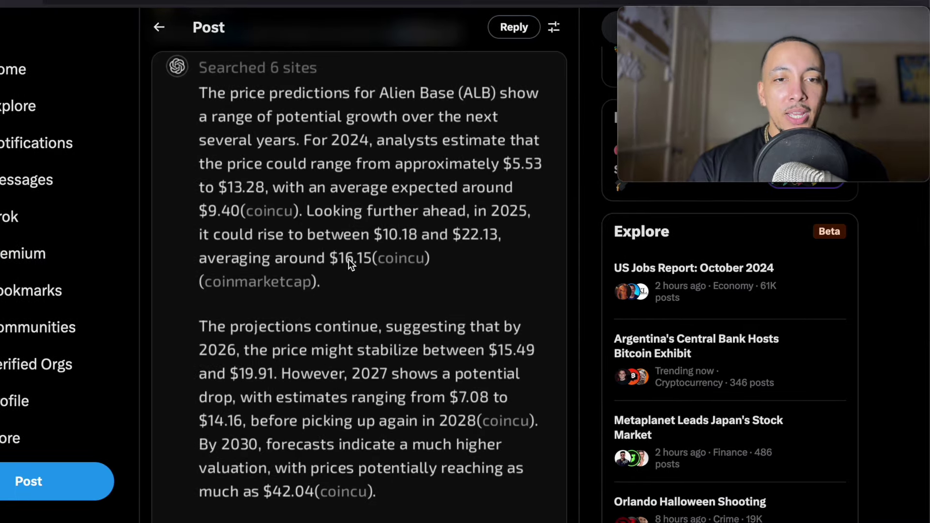
scroll(348, 260, "up", 1)
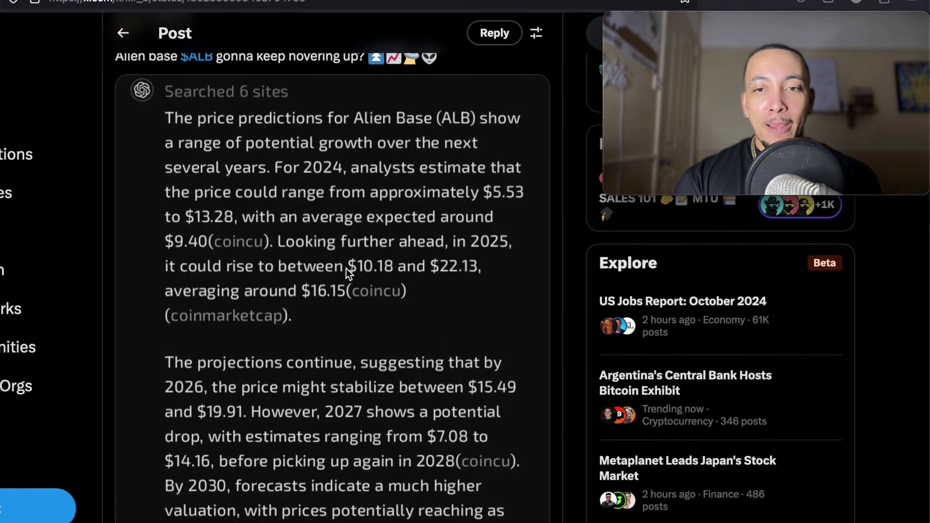
scroll(405, 344, "down", 5)
scroll(397, 347, "up", 2)
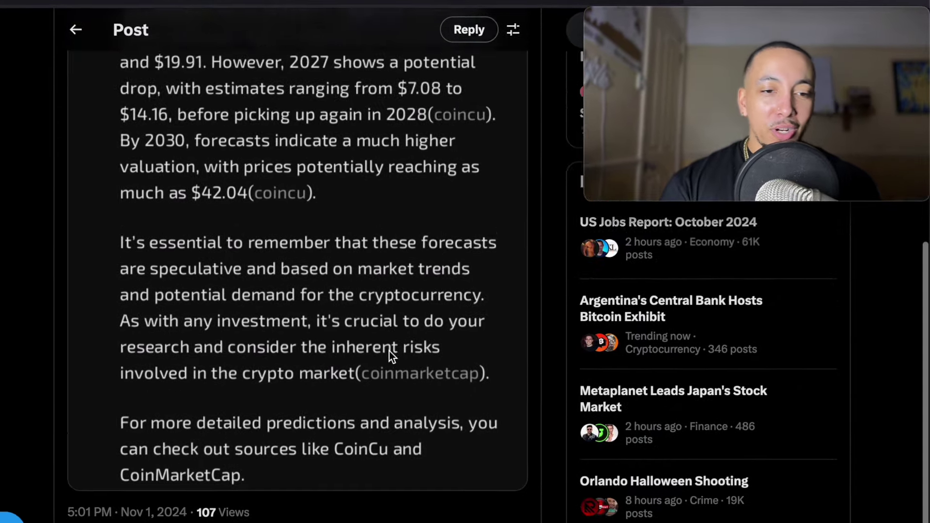
scroll(381, 356, "up", 3)
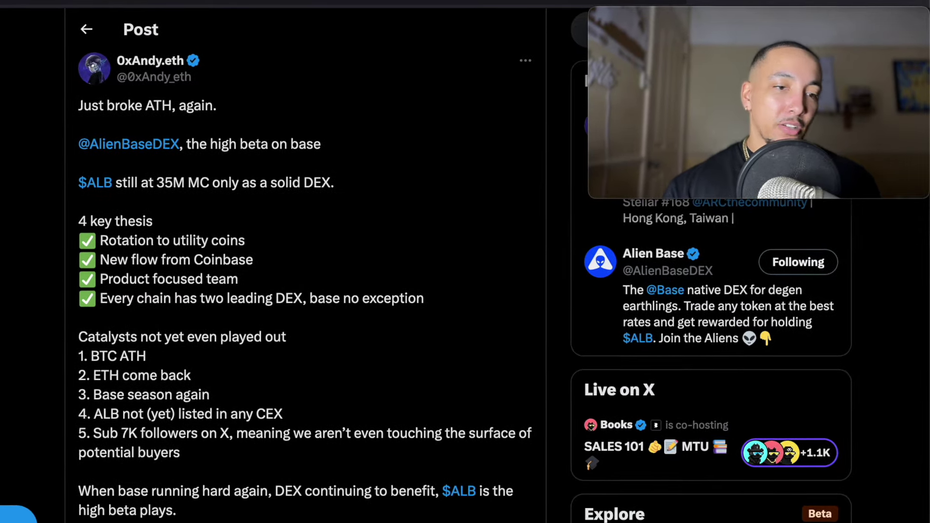
scroll(332, 384, "down", 3)
scroll(327, 387, "down", 2)
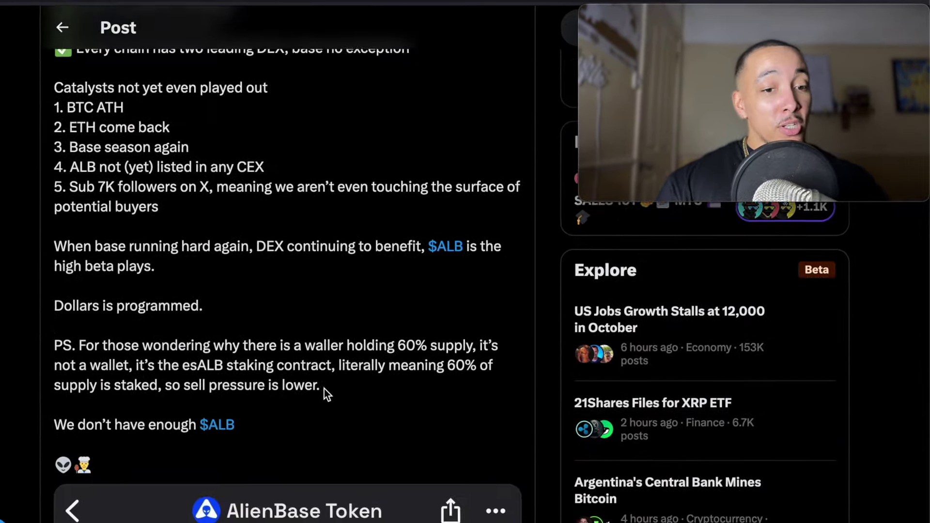
scroll(321, 391, "down", 5)
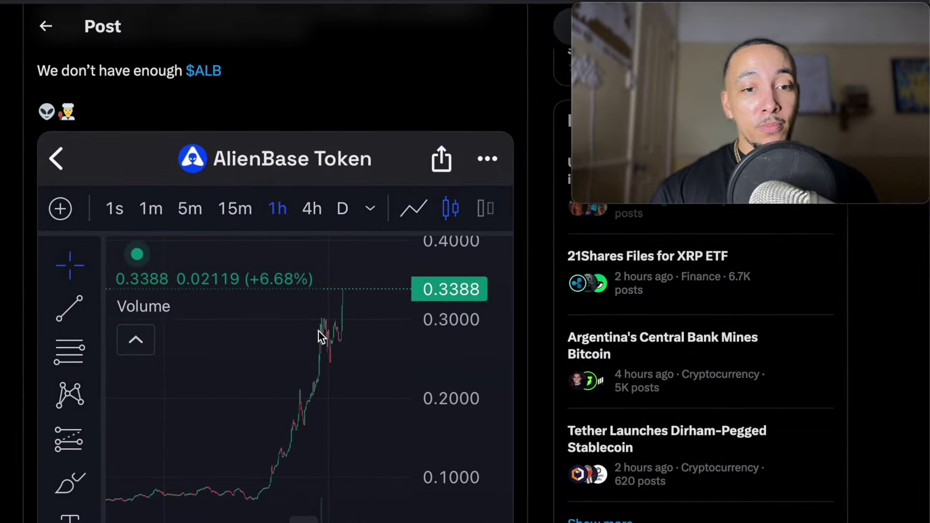
scroll(265, 402, "down", 2)
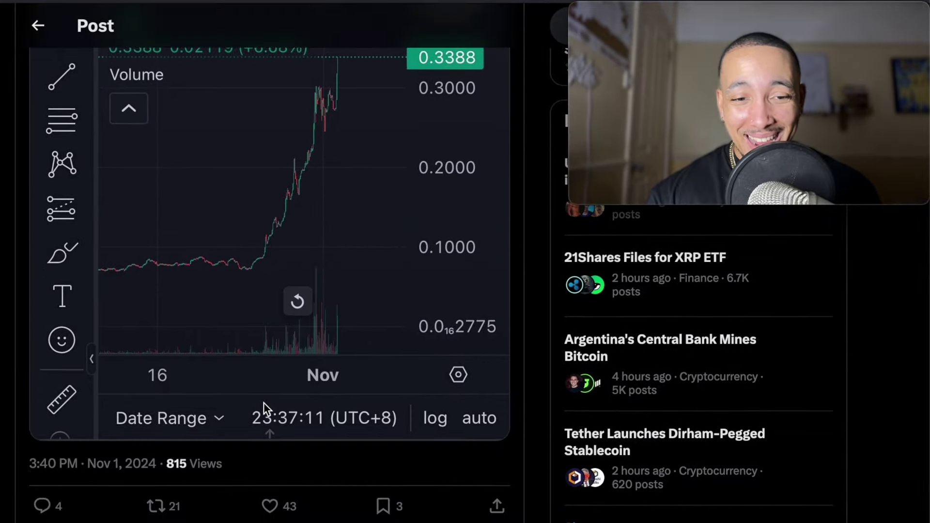
scroll(264, 403, "up", 3)
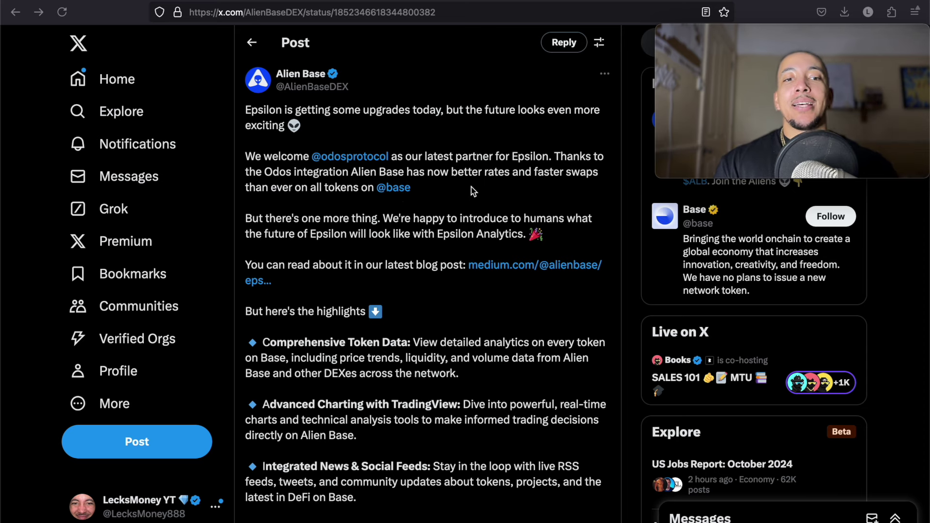
scroll(356, 286, "down", 2)
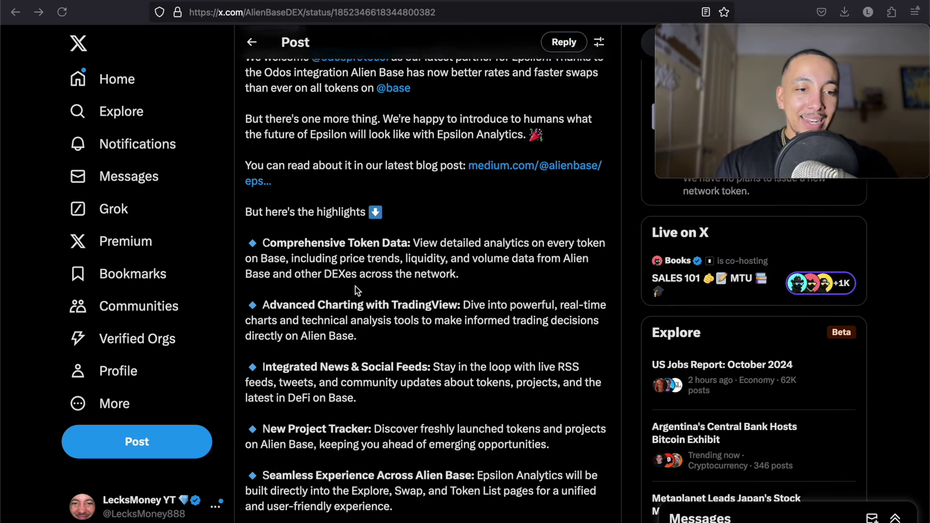
scroll(356, 286, "down", 2)
scroll(356, 286, "down", 1)
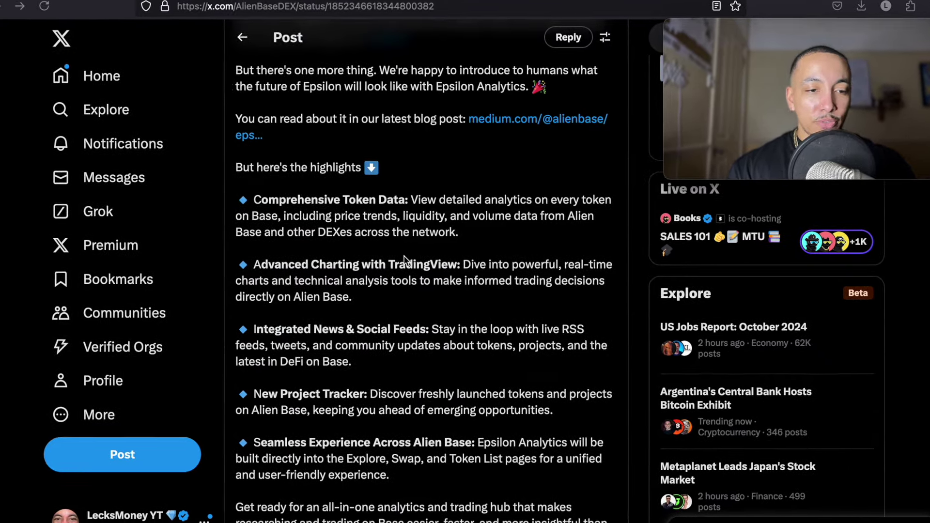
scroll(405, 246, "down", 2)
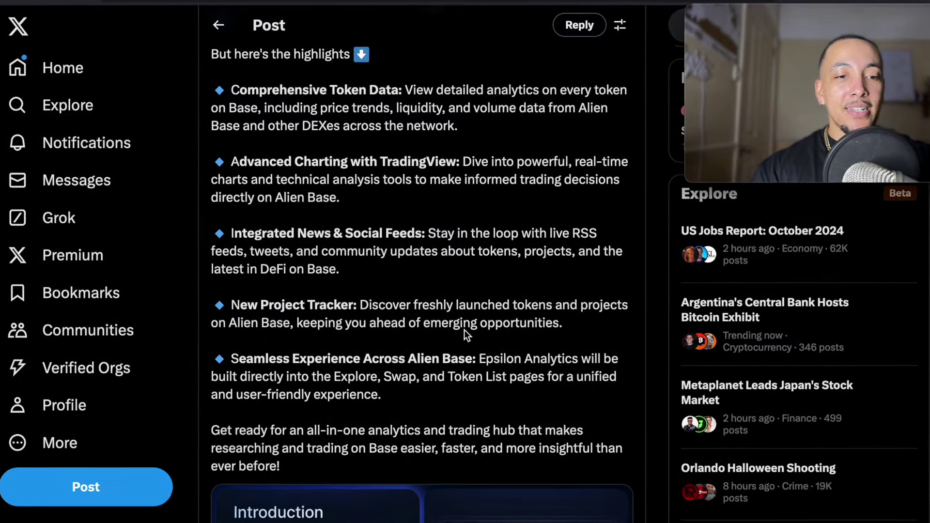
scroll(366, 450, "down", 3)
scroll(381, 405, "down", 3)
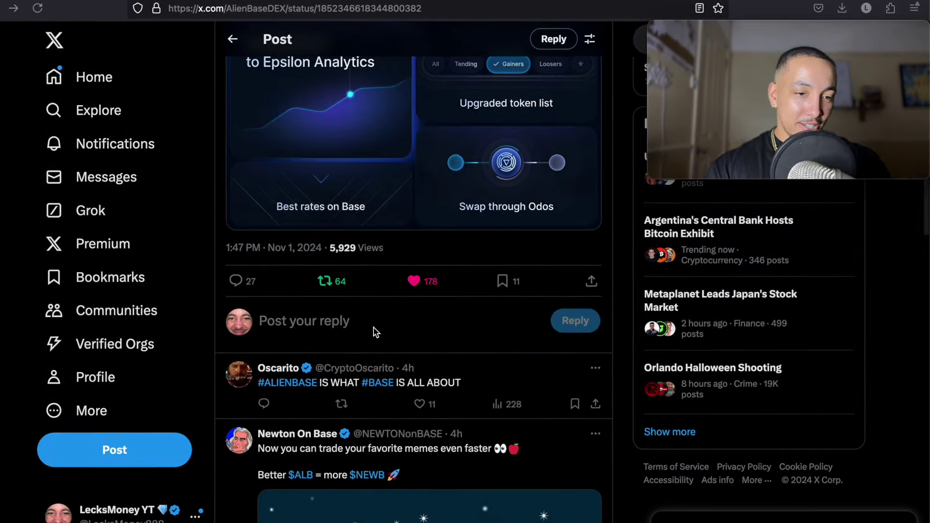
scroll(375, 331, "down", 3)
scroll(375, 331, "down", 2)
scroll(363, 335, "up", 4)
scroll(358, 336, "up", 5)
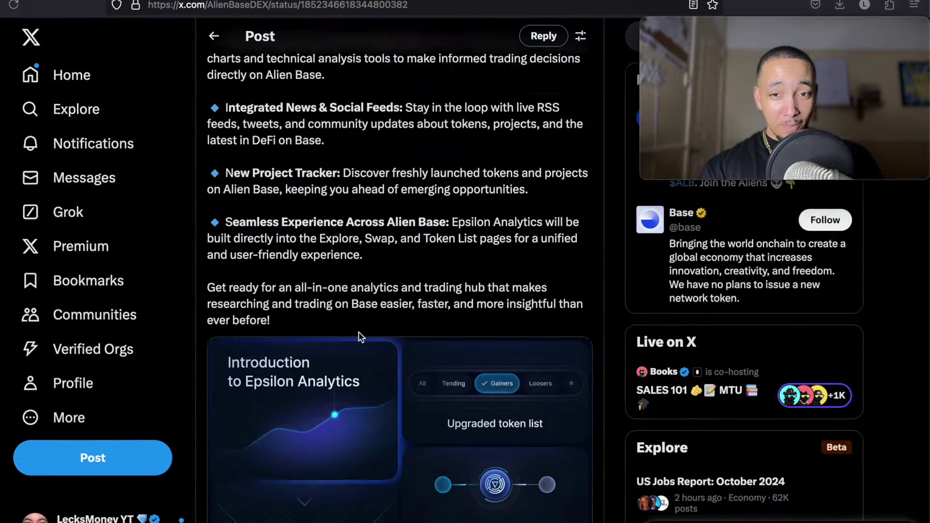
scroll(358, 336, "up", 5)
scroll(355, 333, "up", 2)
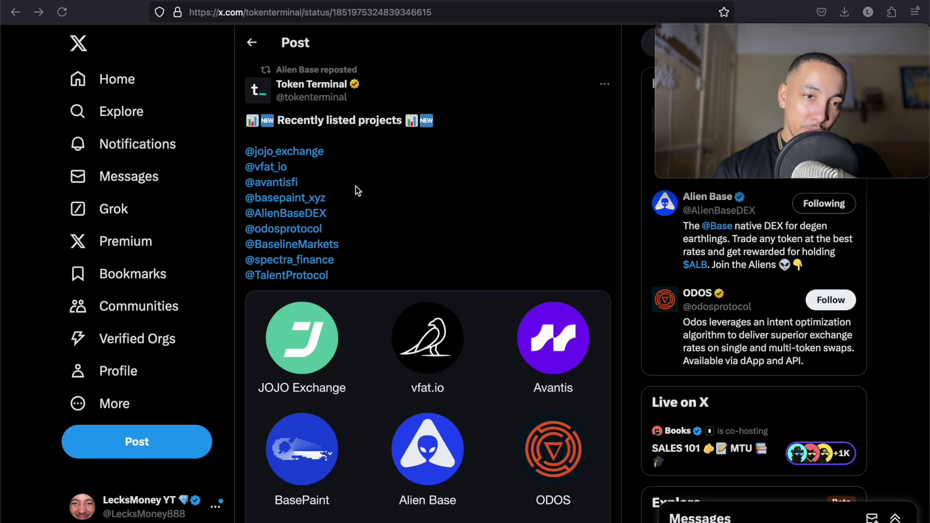
scroll(380, 227, "down", 1)
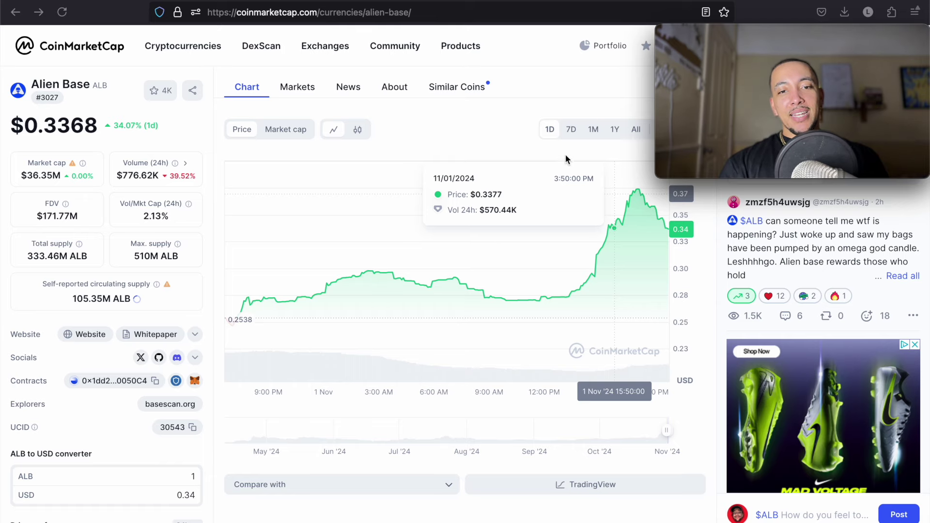
Step: Switch the Alien Base price chart to the 1Y range, showing ALB up 4,090.24%
left_click(614, 130)
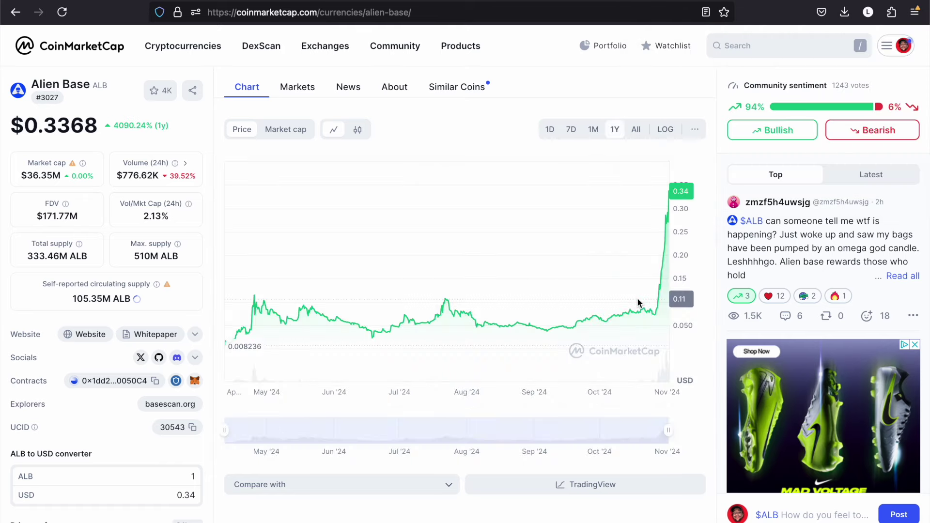